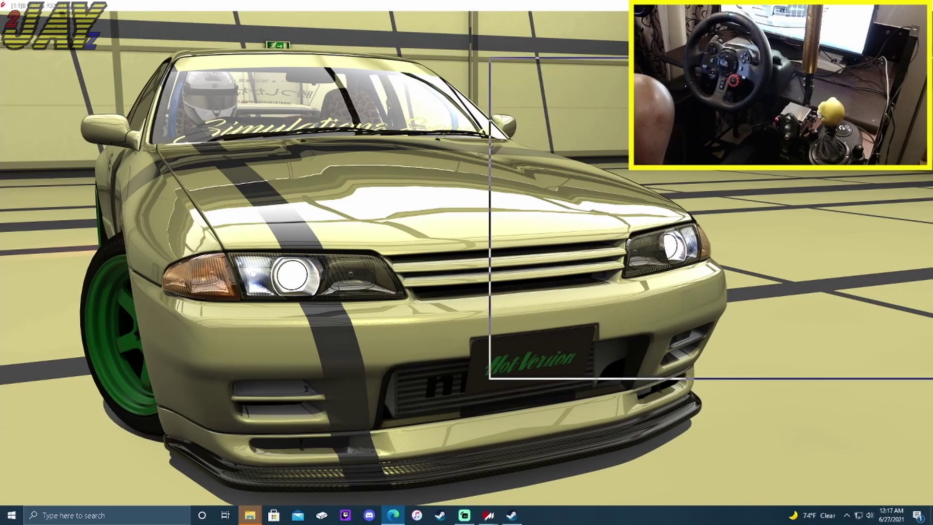
Step: In Edge, open the drifting spreadsheet's Random Cars sheet and show the Beans 86 download link
click(393, 515)
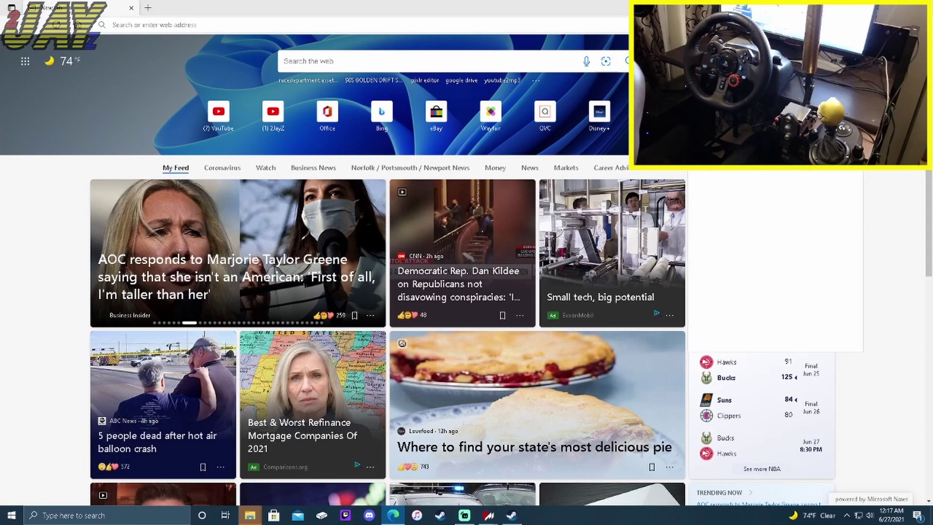
key(ctrl+shift+o)
key(Escape)
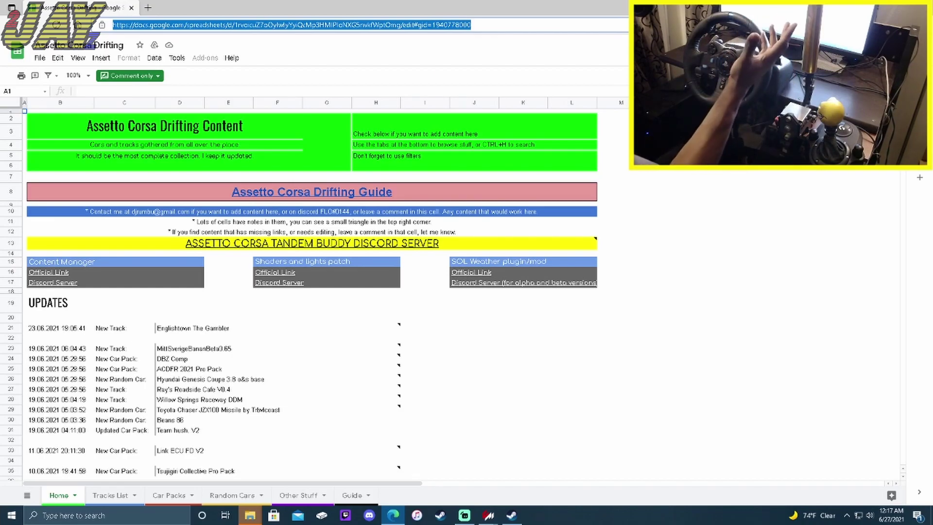
click(232, 495)
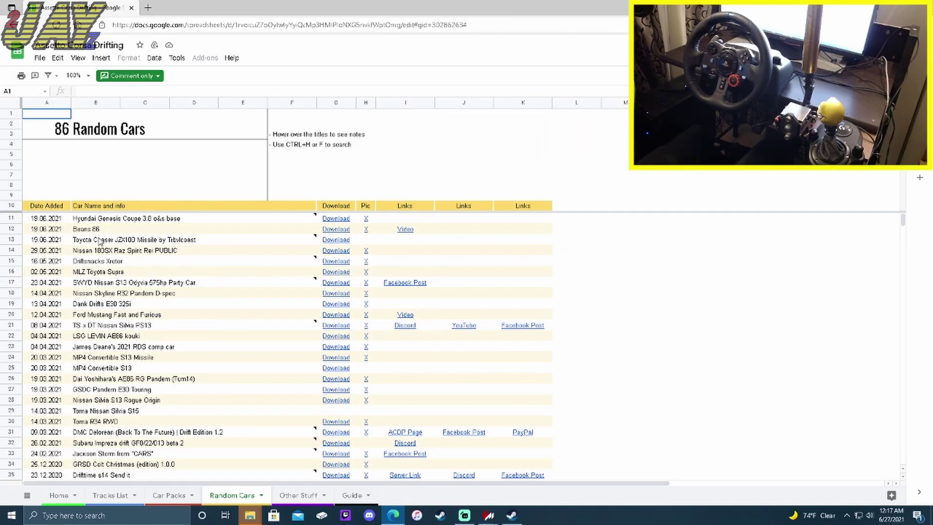
click(341, 231)
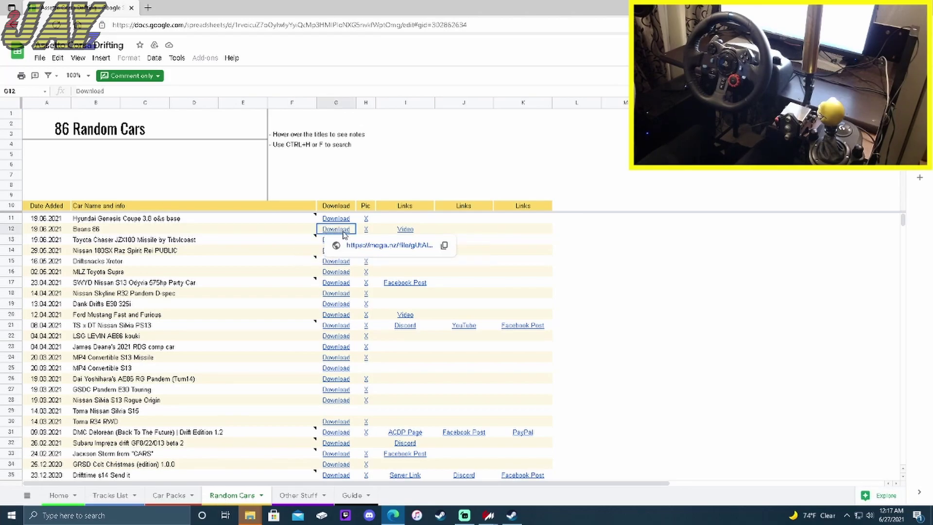
Step: Open the Beans 86 mega.nz page and download 86beans.zip (75.1 MB)
click(374, 245)
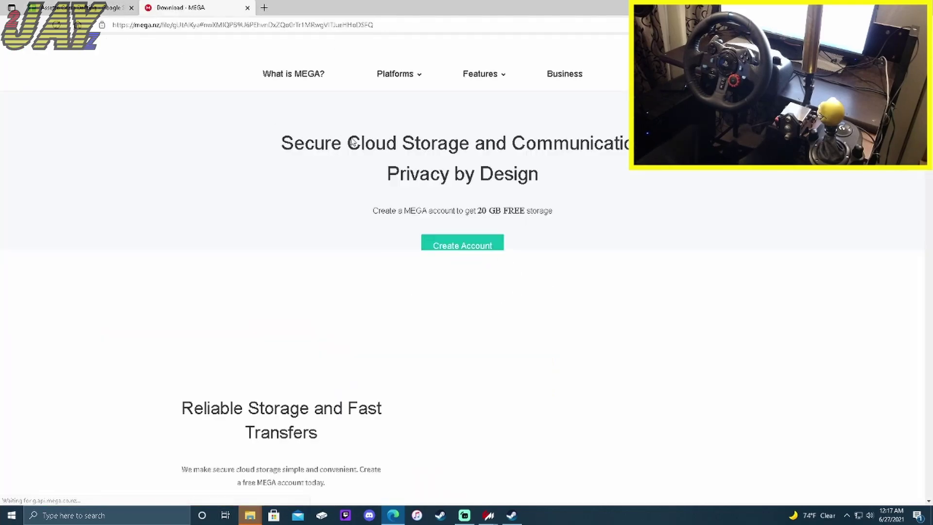
click(565, 240)
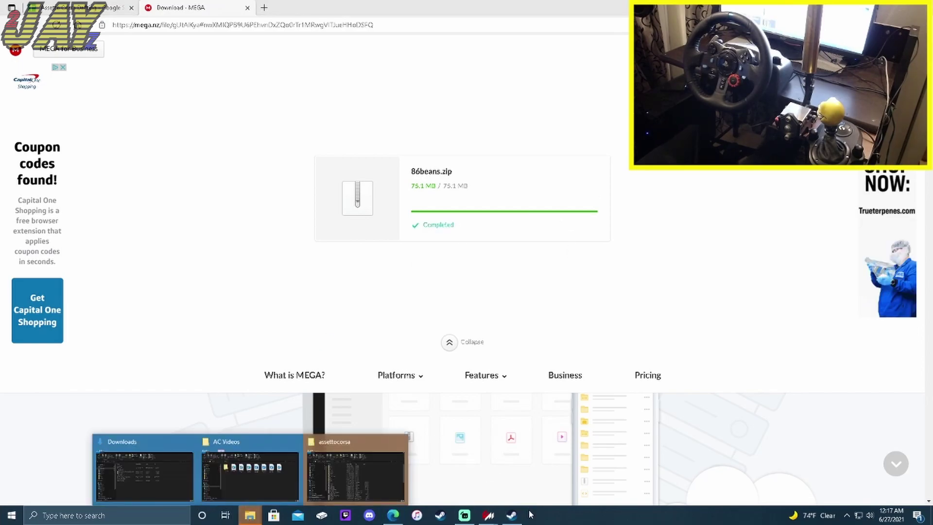
mouse_move(488, 516)
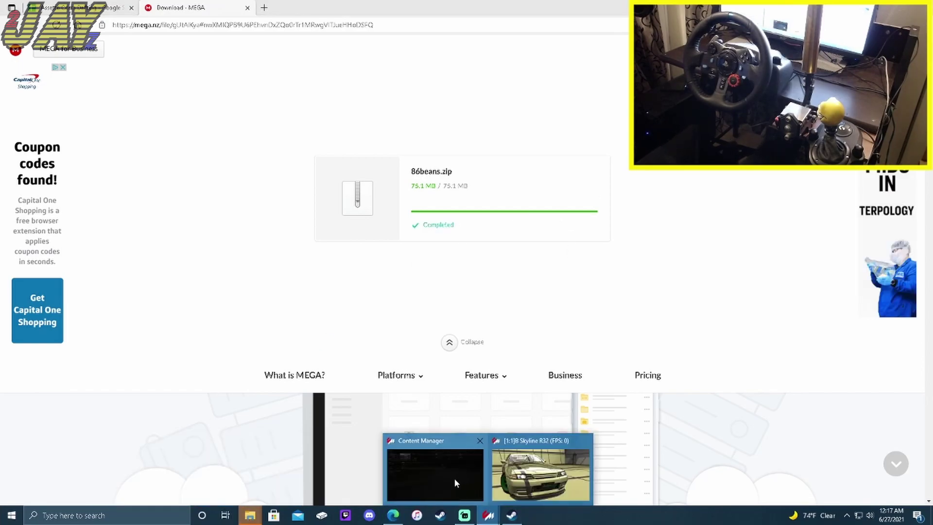
Step: Cancel Content Manager's car chooser and open the Downloads folder containing the 86beans archive
click(453, 478)
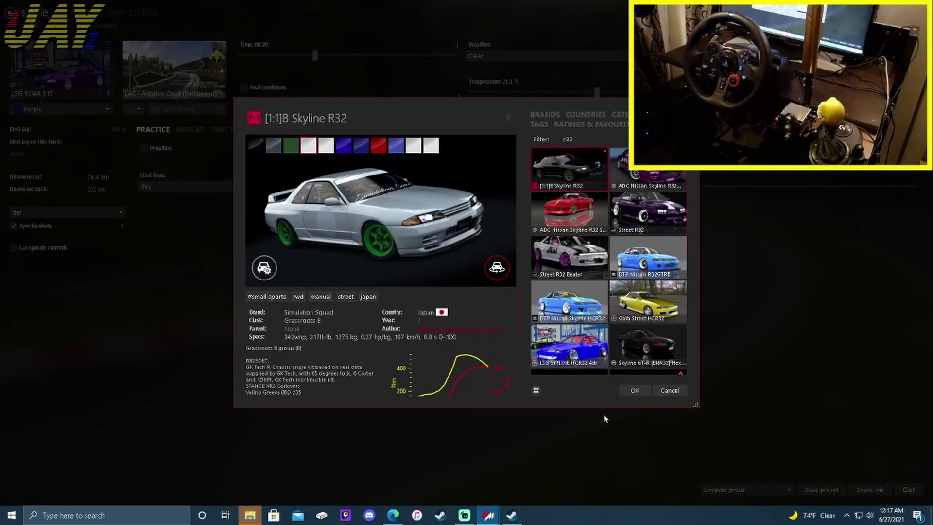
click(670, 391)
mouse_move(250, 515)
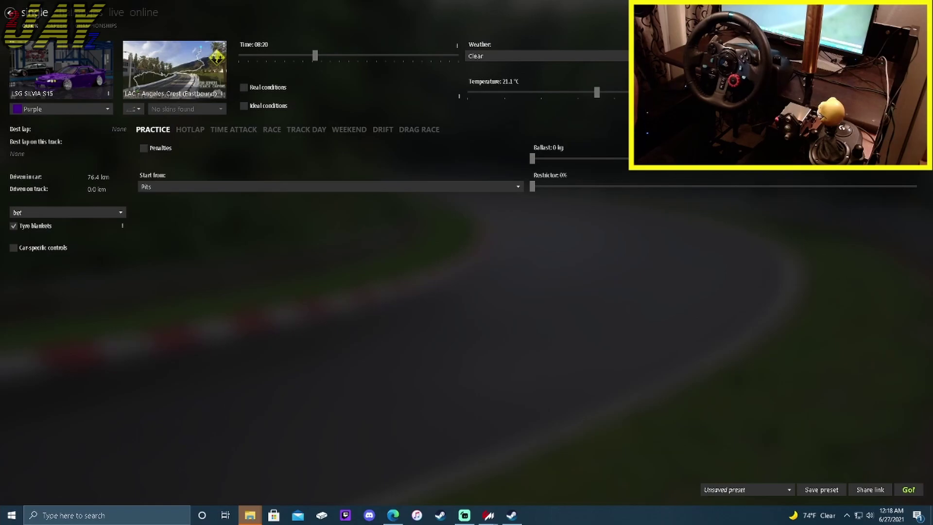
click(250, 515)
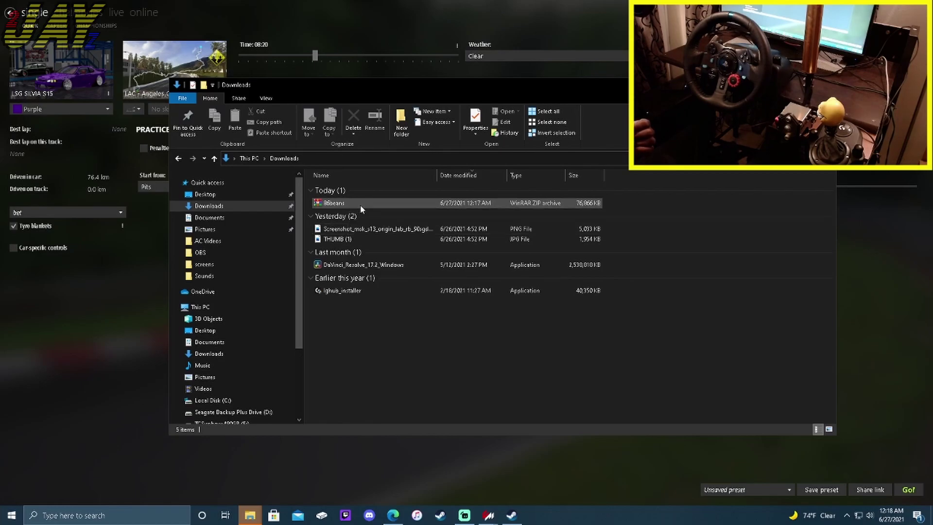
Step: Drag 86beans.zip from Downloads onto Content Manager, then close the Explorer window
click(360, 205)
drag(398, 206, 886, 221)
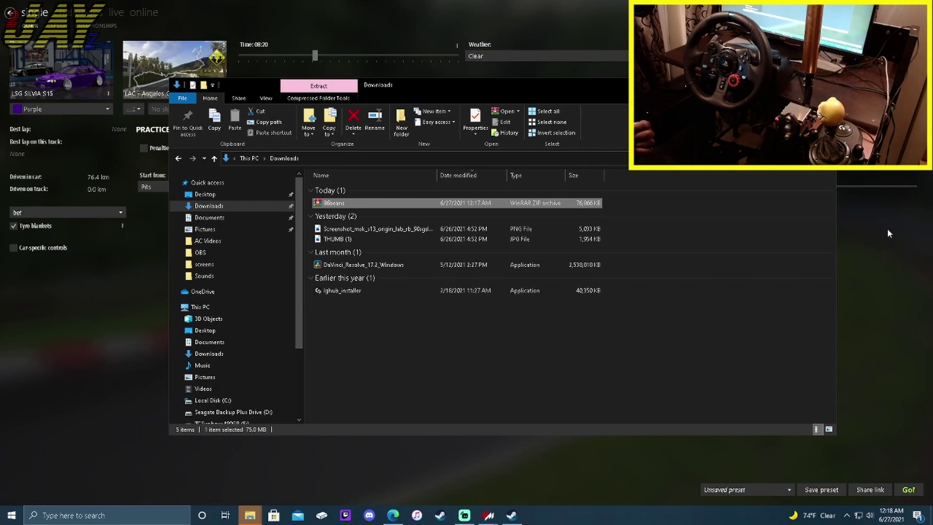
click(479, 17)
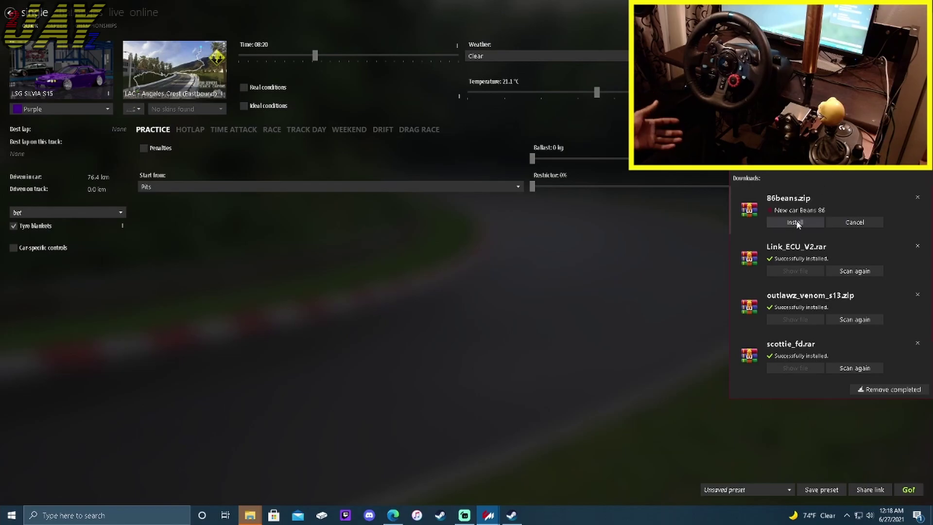
Step: Install Beans 86, remove completed downloads, and choose Beans 86 in the car chooser
click(797, 223)
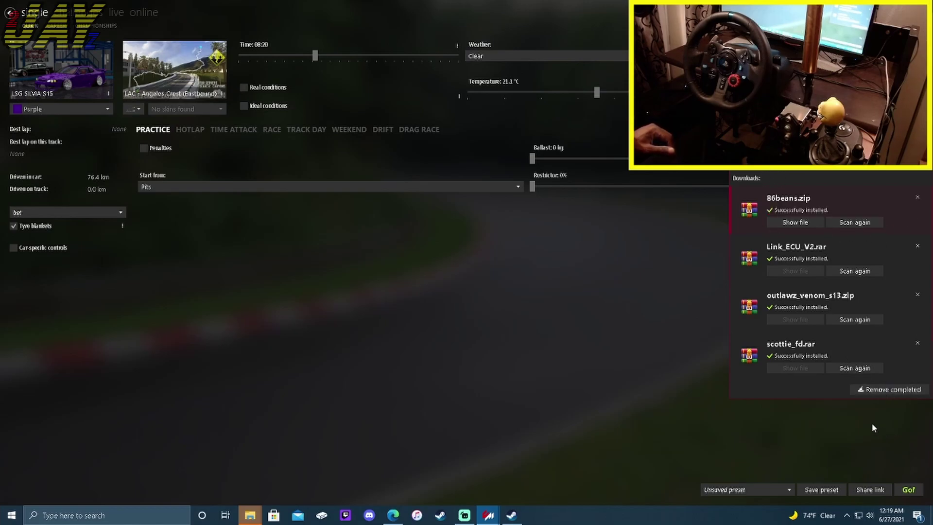
click(888, 390)
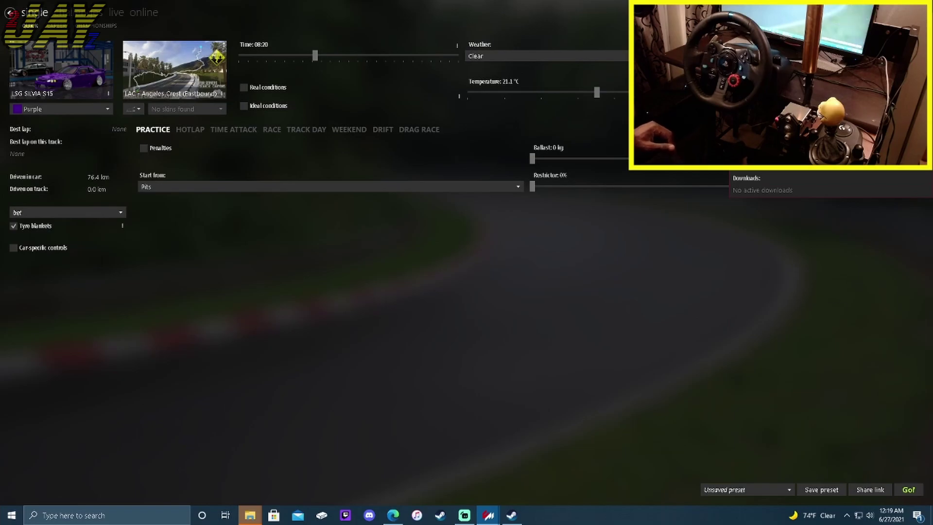
click(60, 69)
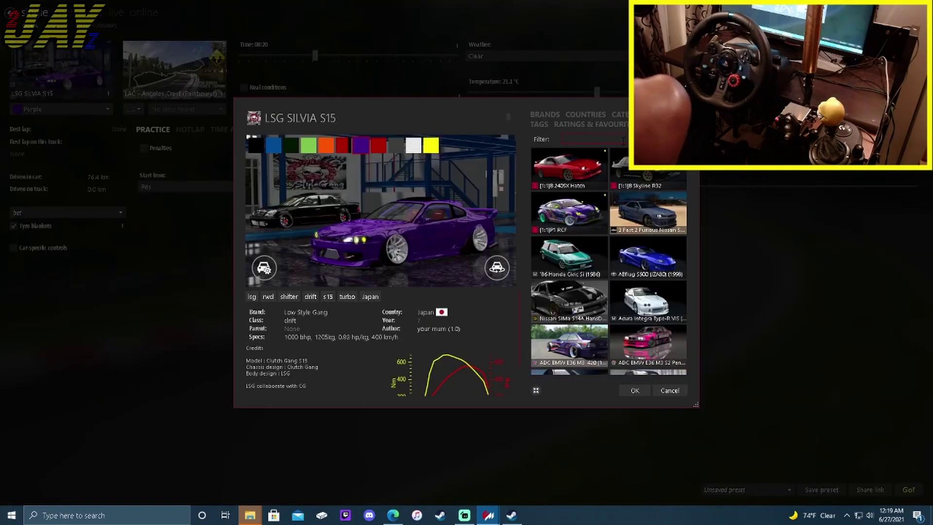
text(beans)
click(605, 166)
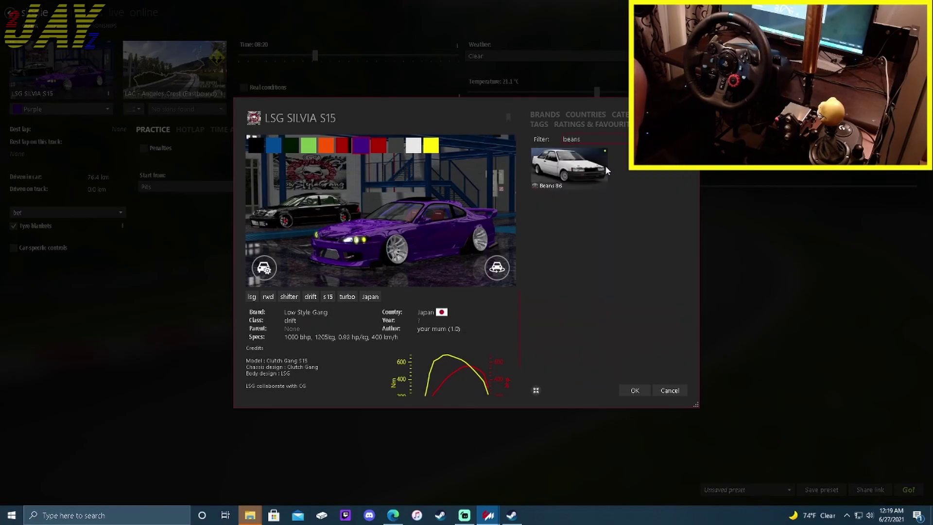
click(549, 173)
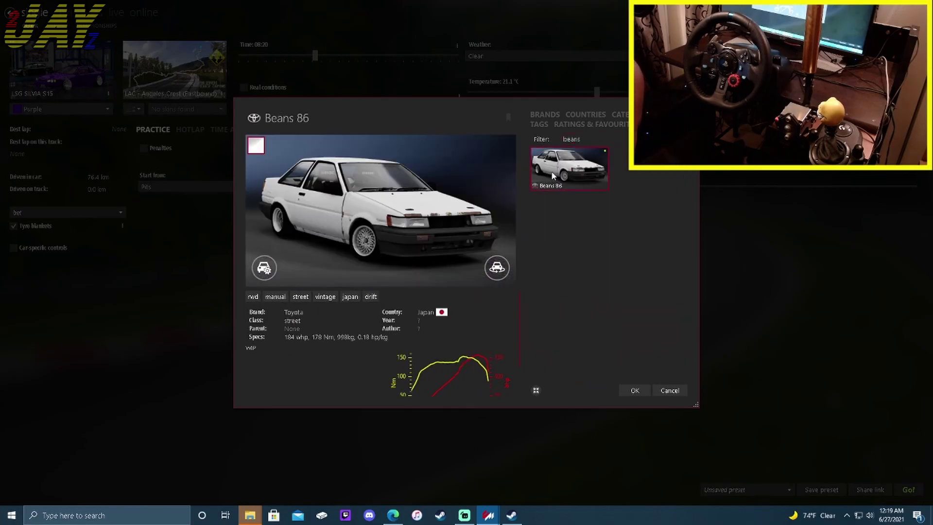
click(633, 390)
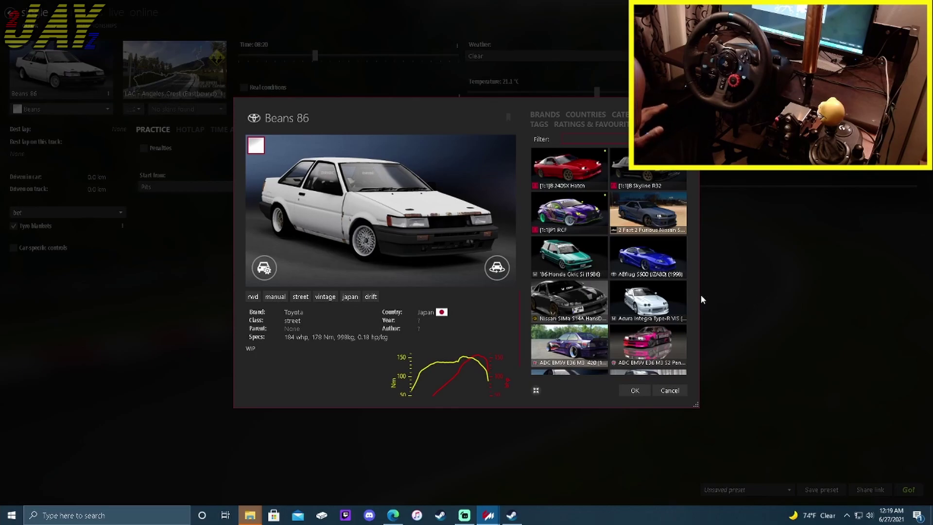
Step: Cancel the car chooser to return to Quick Drive with Beans 86 on LA Canyons Crest
click(671, 391)
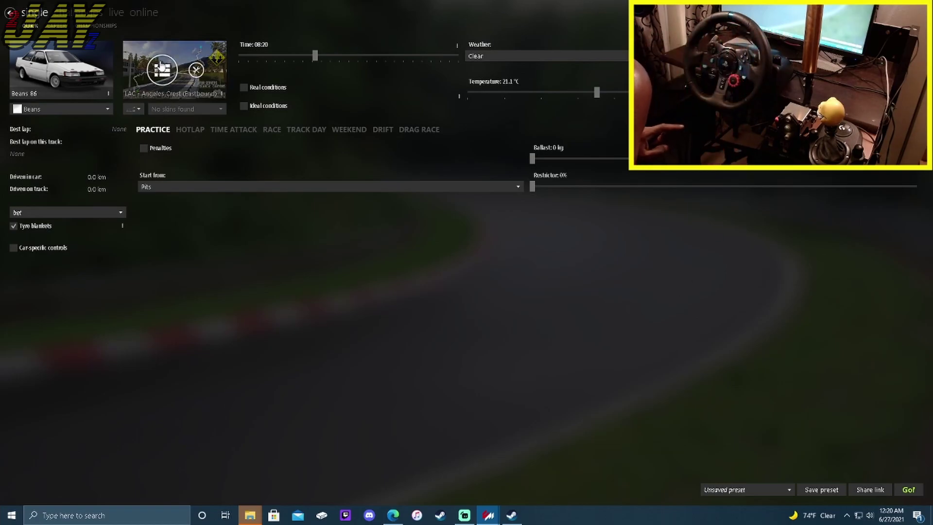
mouse_move(61, 73)
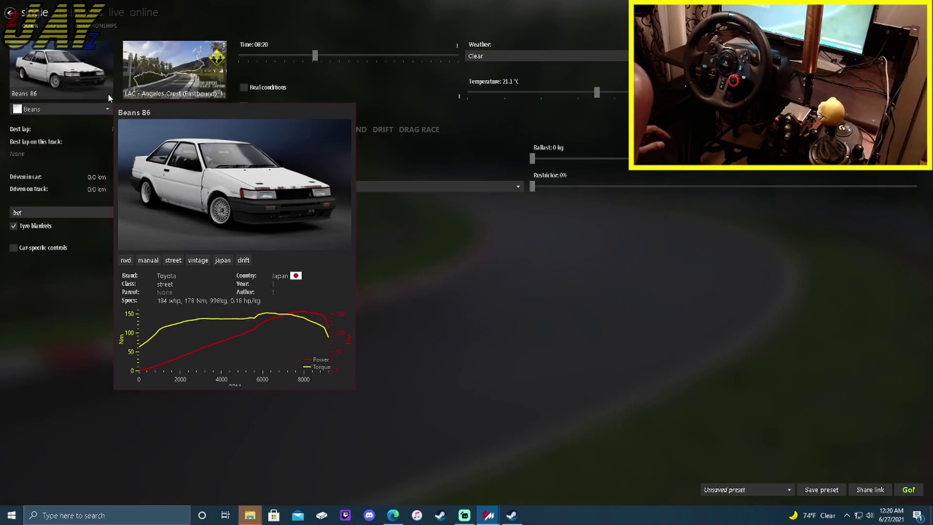
Step: Open the Beans 86 car folder from Content Manager and go up to the assettocorsa folder
right_click(109, 93)
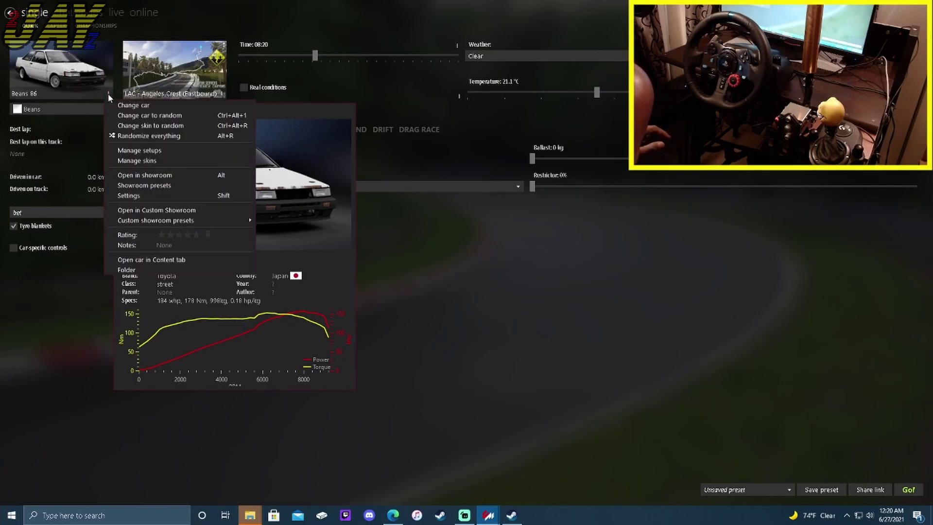
click(147, 270)
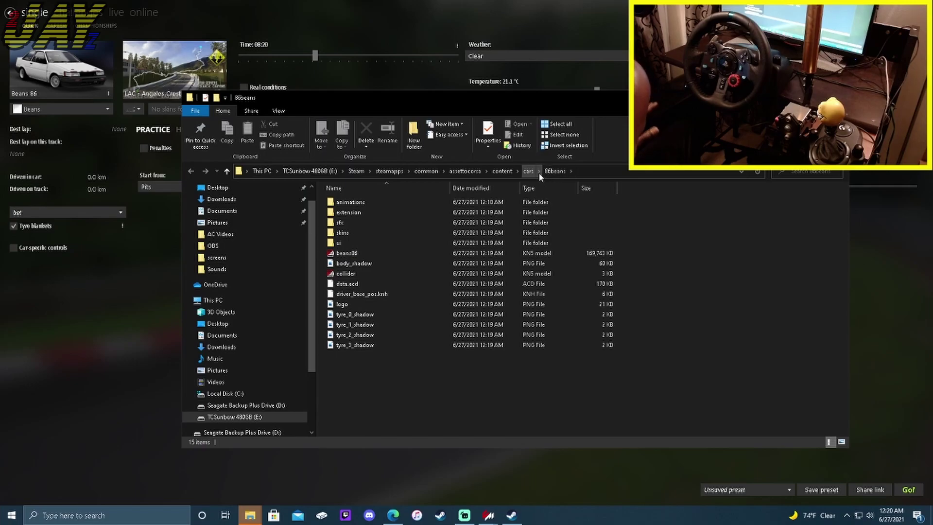
click(463, 171)
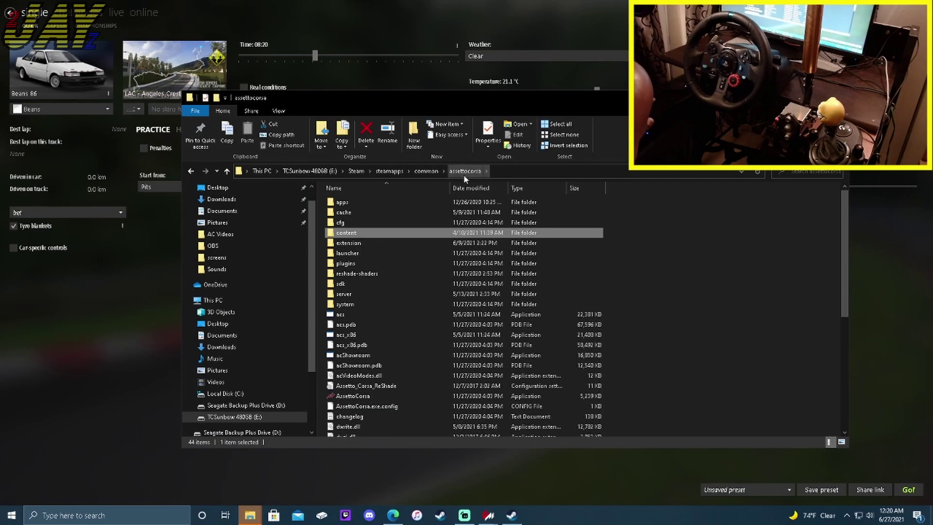
drag(380, 104, 345, 103)
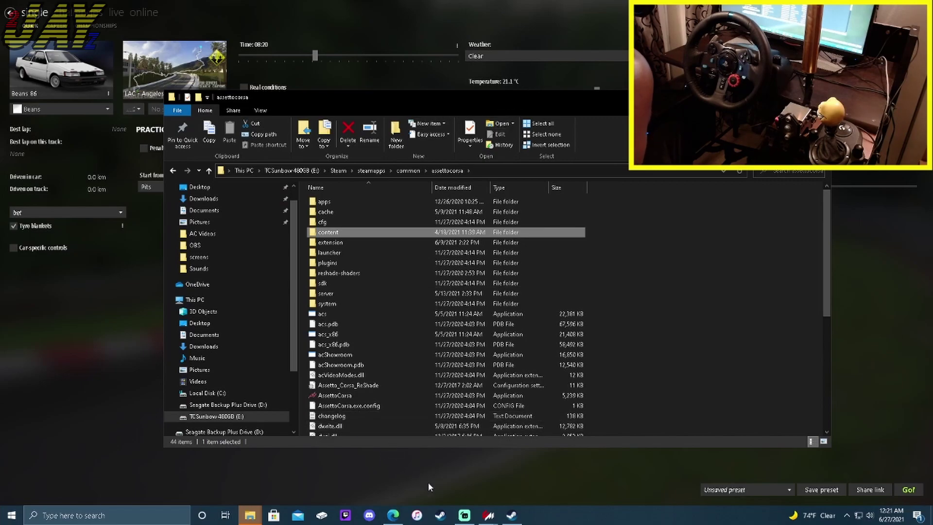
Step: Open Assetto Corsa's local files from the Steam library via Manage > Browse local files
click(440, 515)
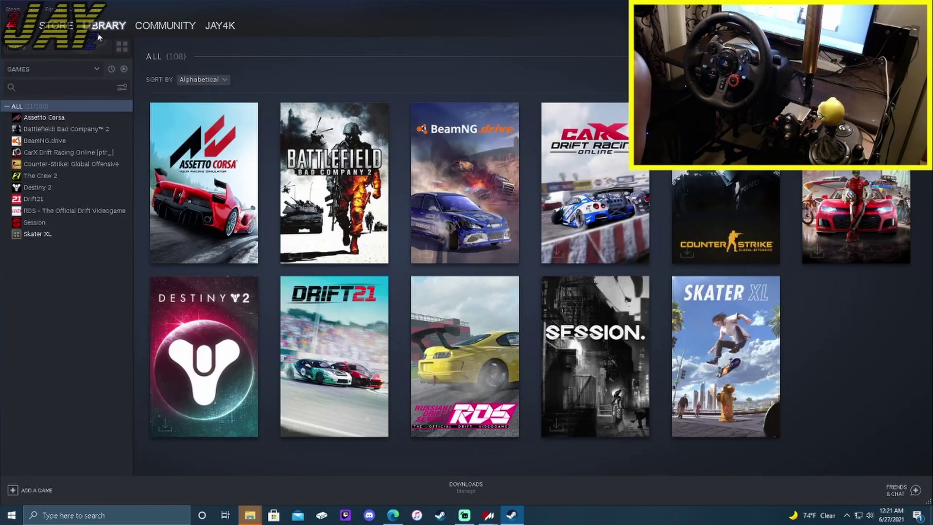
right_click(53, 118)
mouse_move(71, 163)
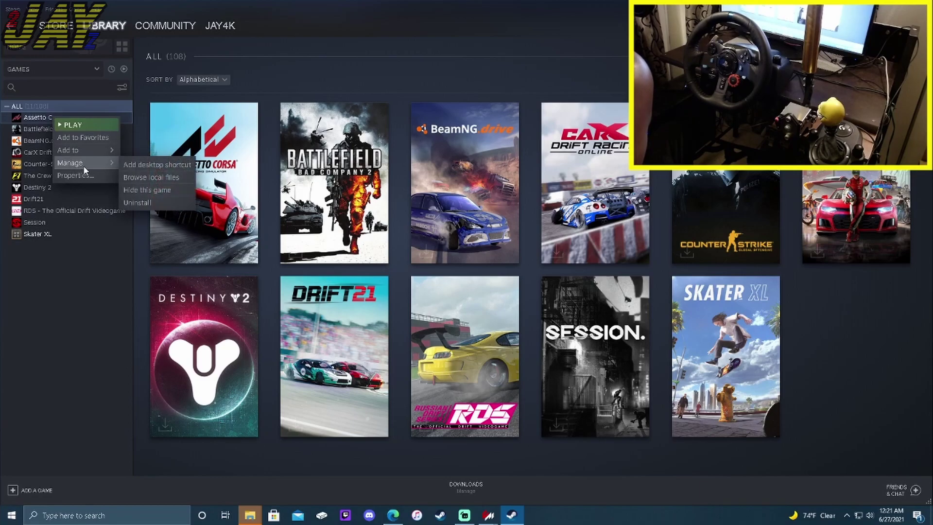
click(150, 177)
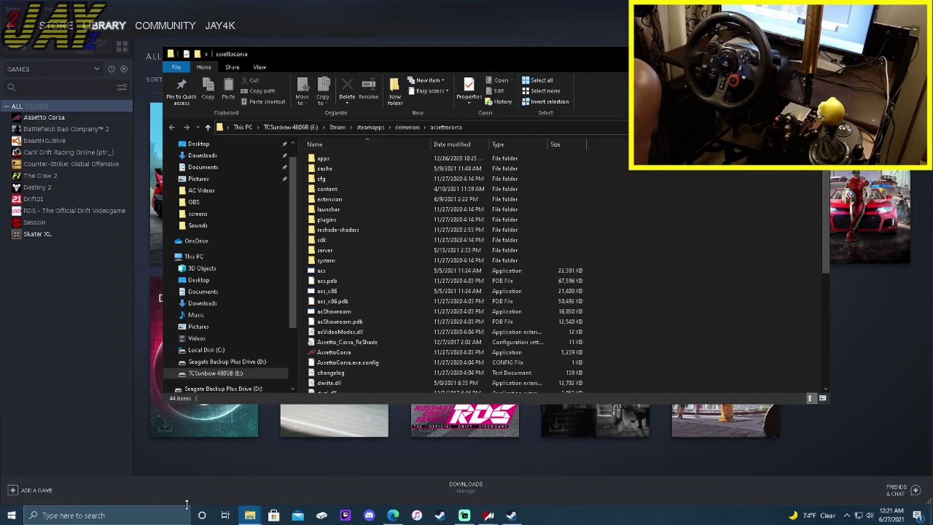
mouse_move(250, 515)
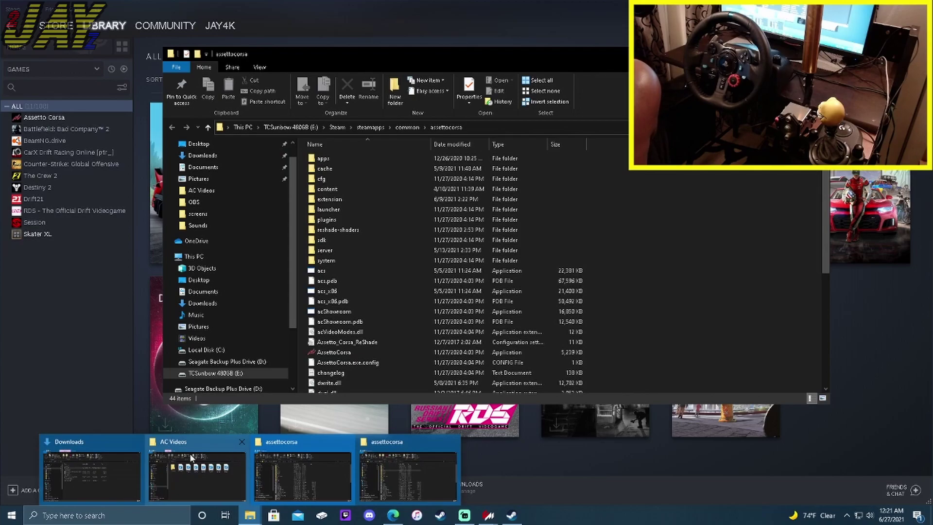
Step: Extract 86beans.zip into Downloads and inspect the new 86beans folder's car files
click(91, 473)
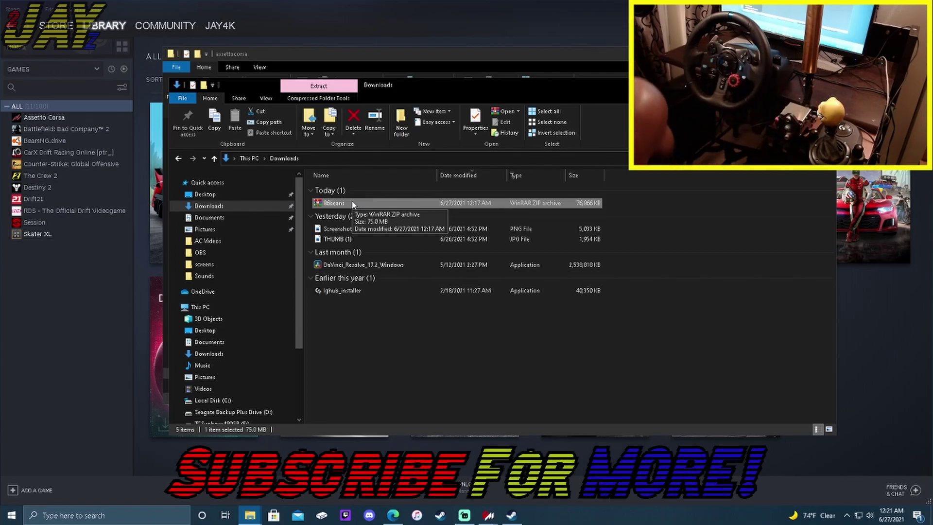
right_click(396, 203)
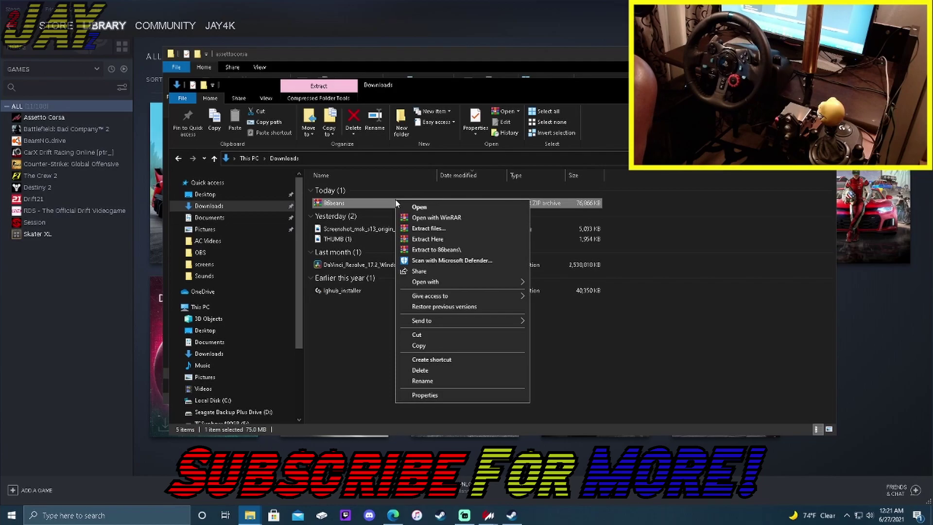
click(452, 239)
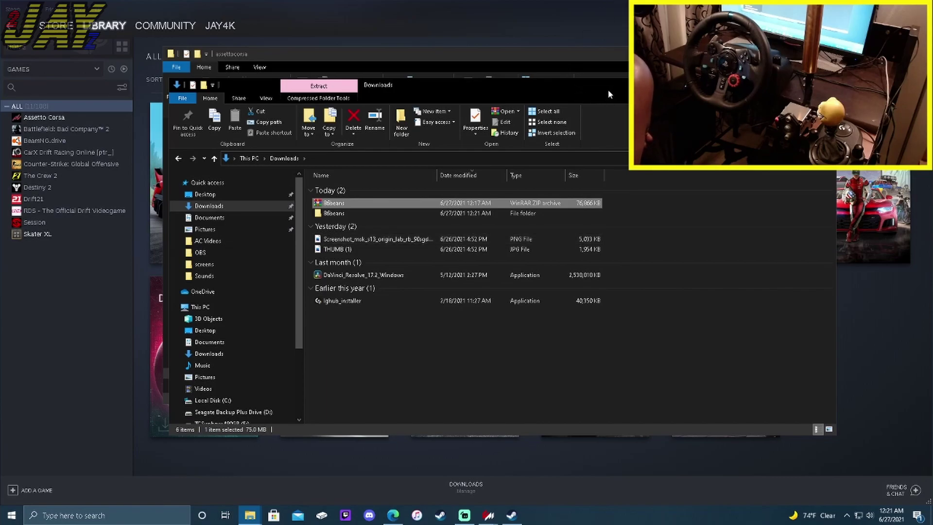
double_click(336, 214)
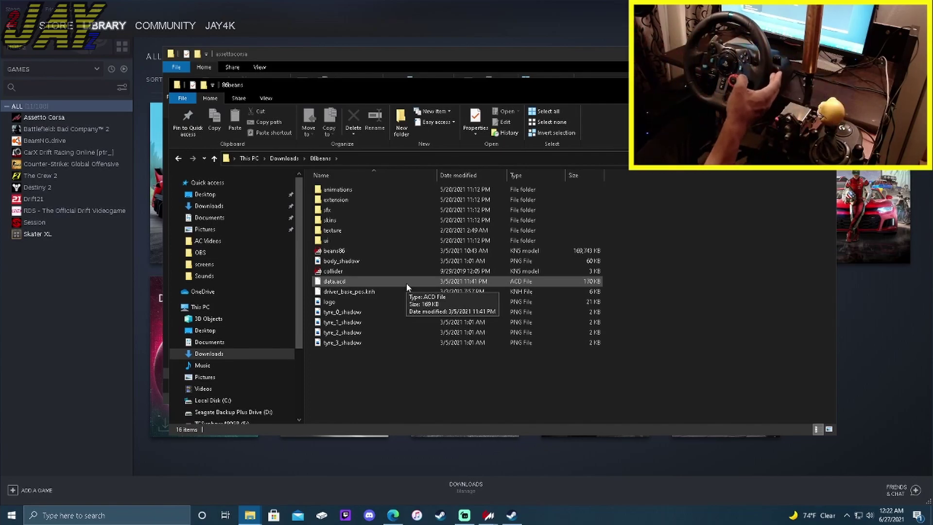
key(BackSpace)
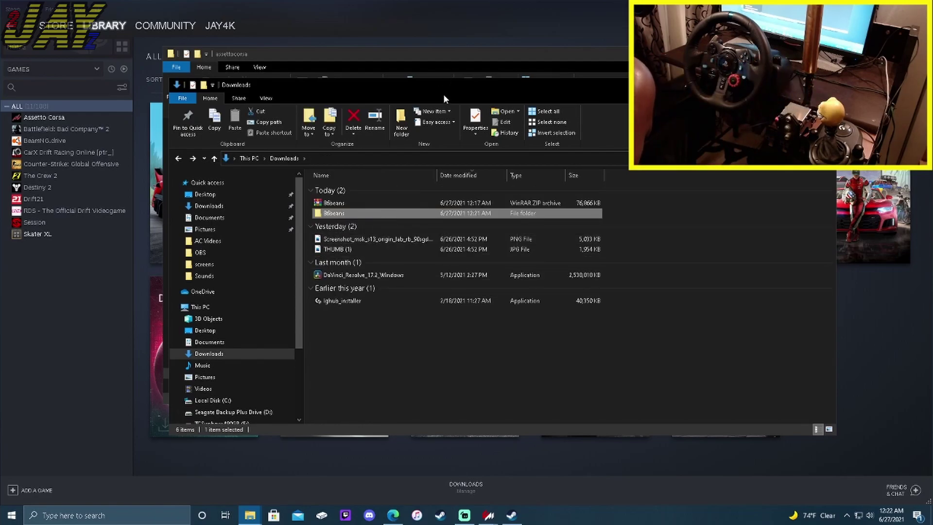
Step: Arrange the two Explorer windows and open assettocorsa's content\cars folder
drag(614, 91, 803, 180)
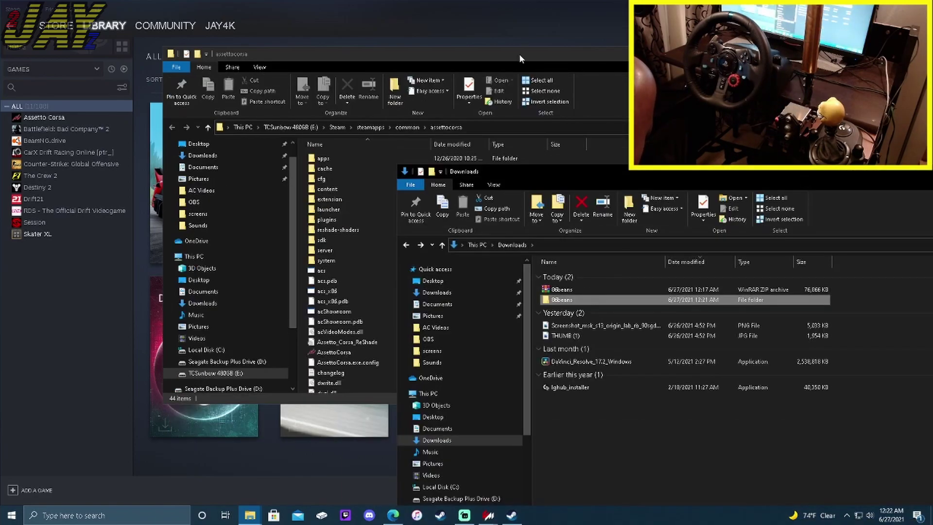
drag(519, 53, 436, 39)
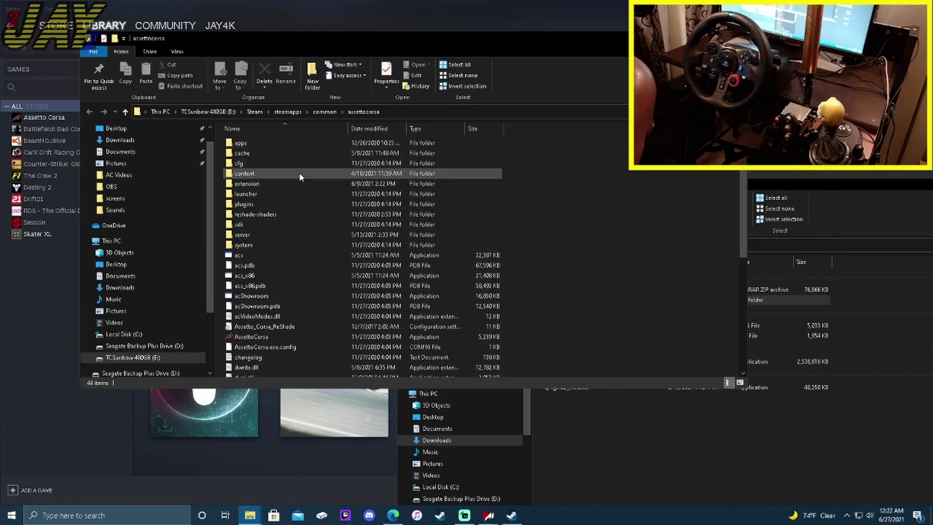
double_click(292, 173)
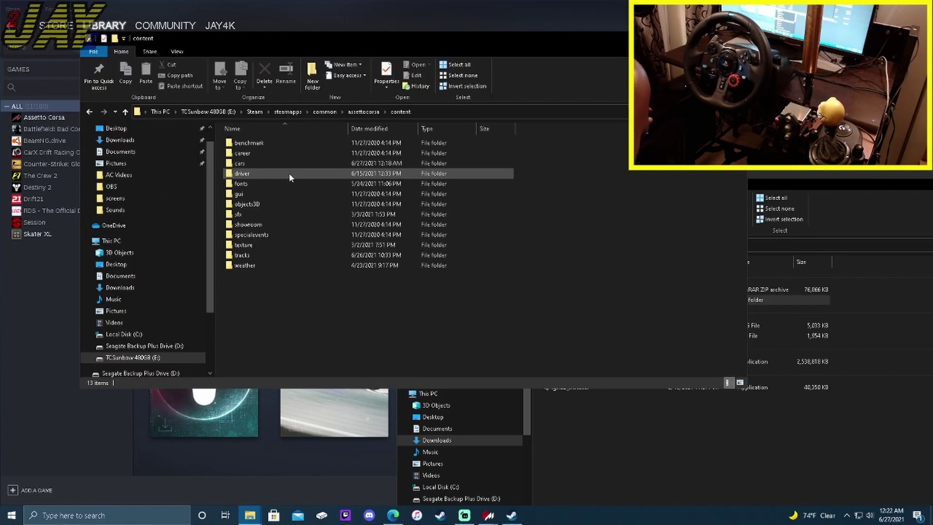
double_click(259, 163)
Step: Copy the 86beans folder from Downloads into cars, skipping files that already exist
click(787, 178)
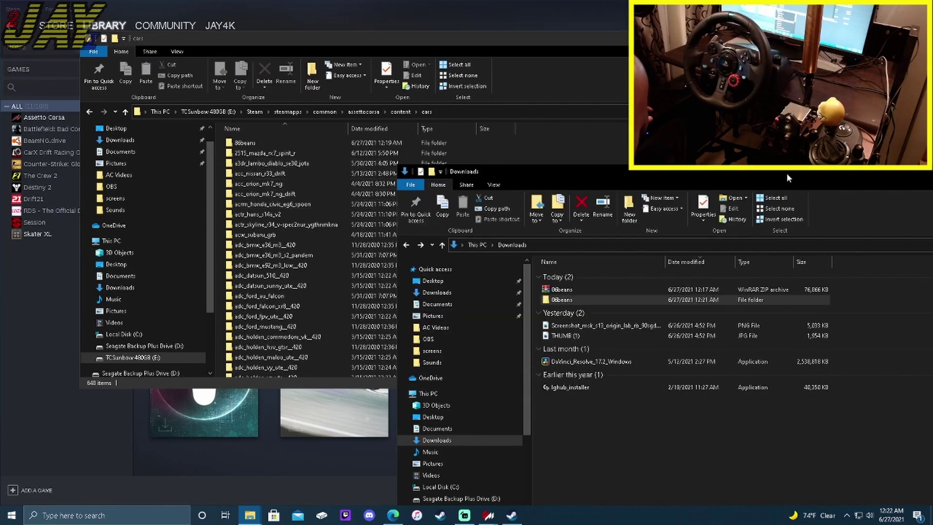
mouse_move(605, 301)
mouse_down()
mouse_move(484, 117)
mouse_move(545, 154)
mouse_up()
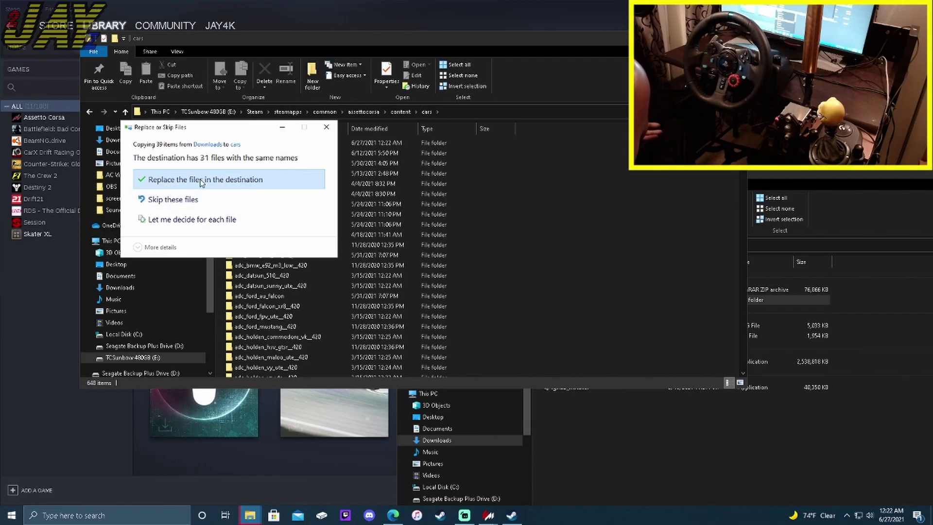
click(175, 199)
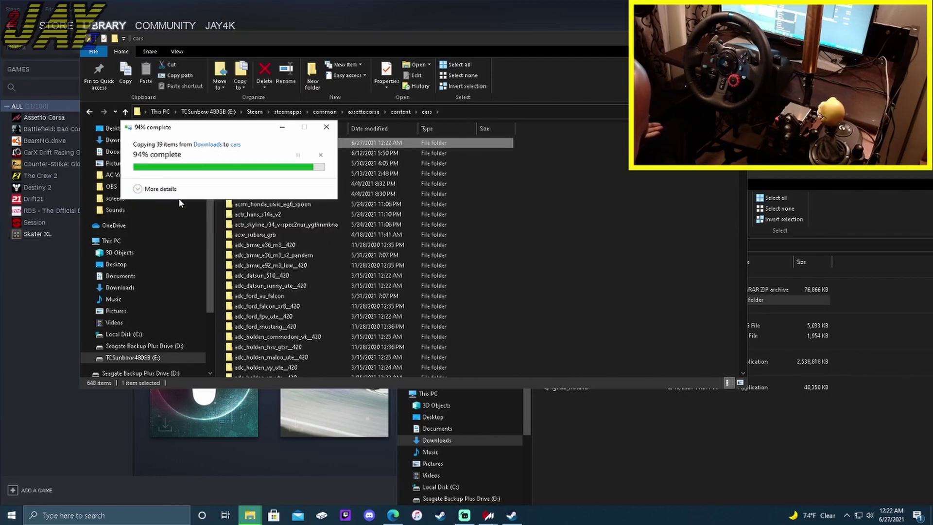
click(813, 182)
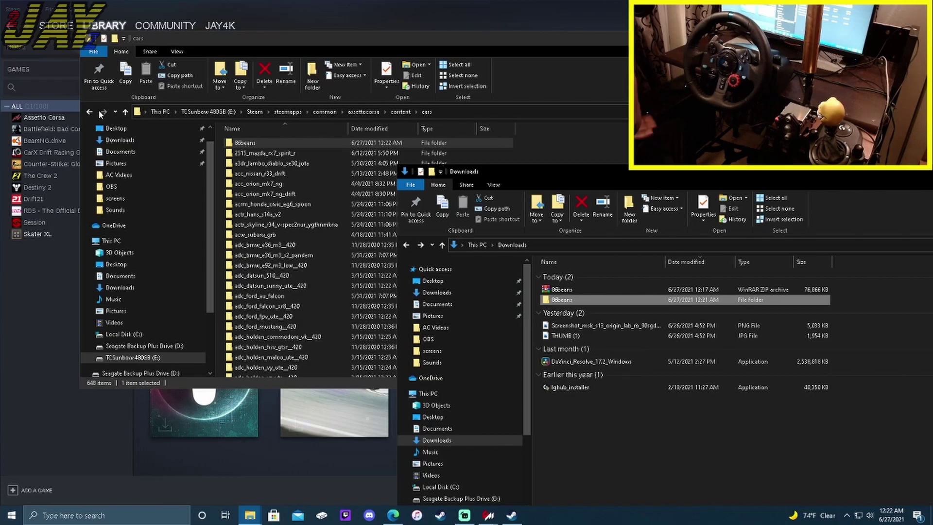
Step: Browse assettocorsa > content, peek into the cars and tracks folders, and return to content
click(364, 111)
double_click(267, 175)
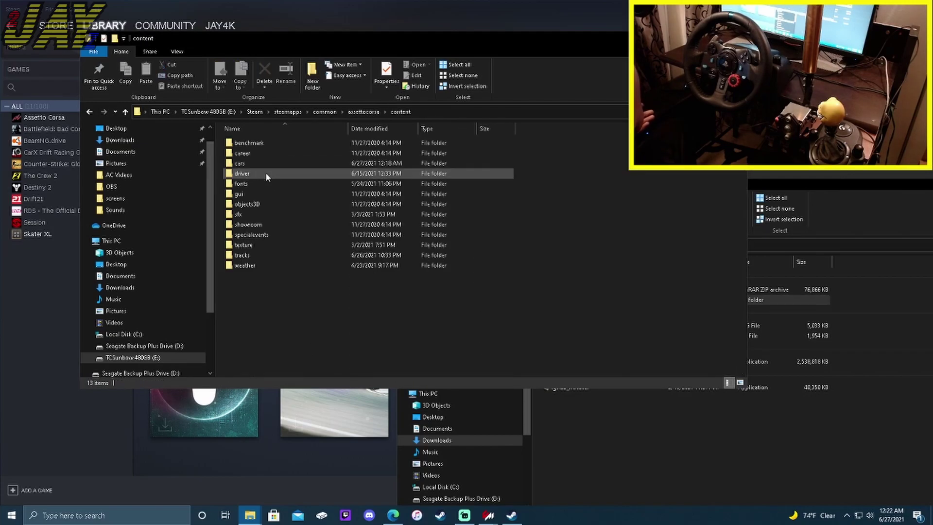
double_click(254, 167)
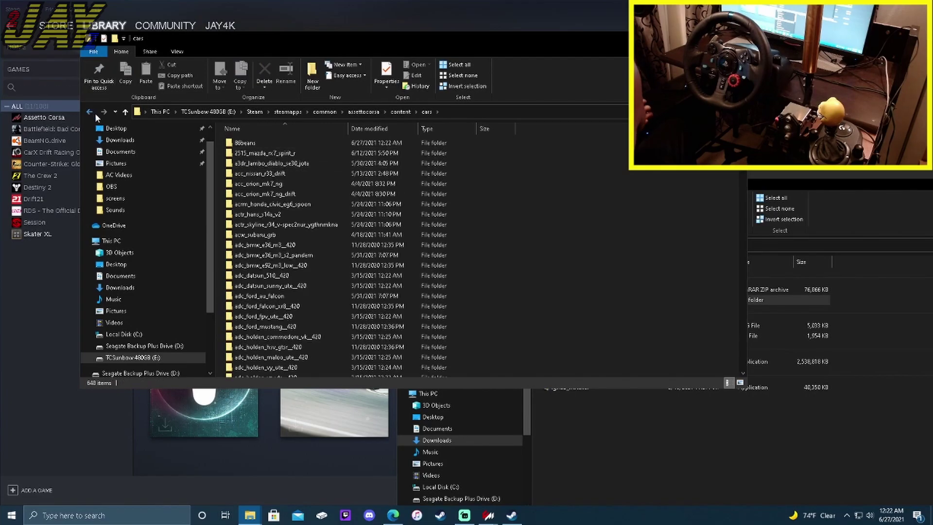
click(89, 112)
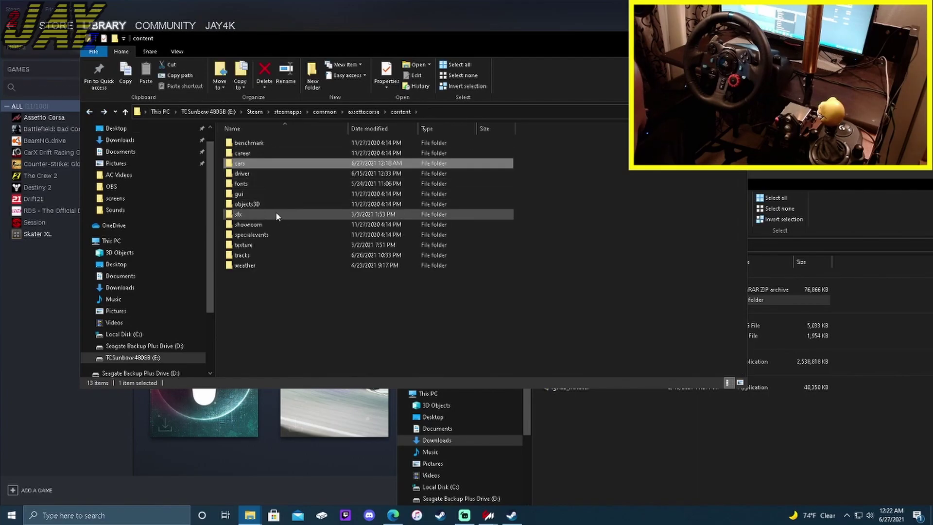
double_click(262, 256)
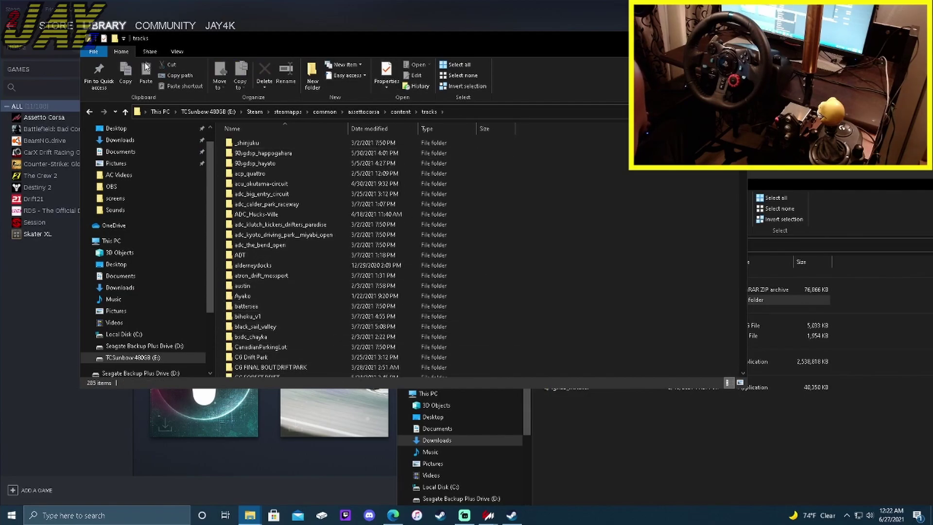
click(90, 112)
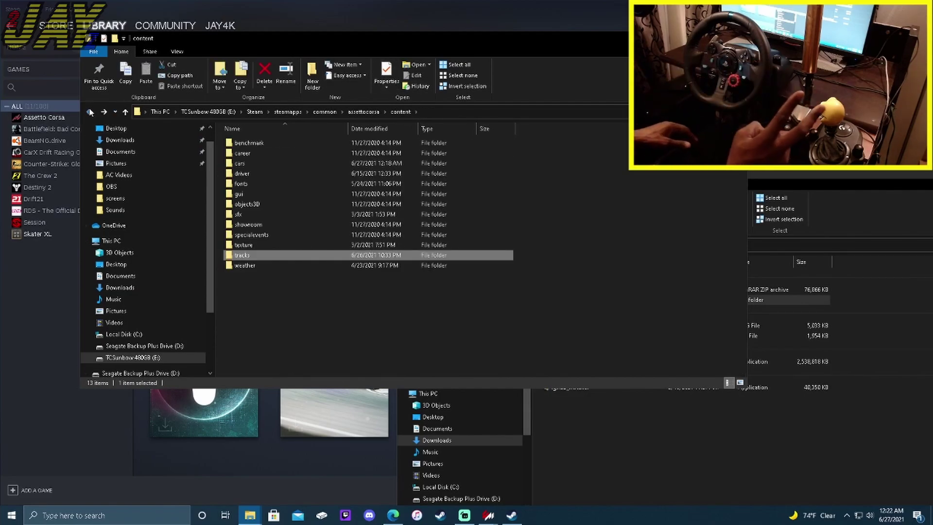